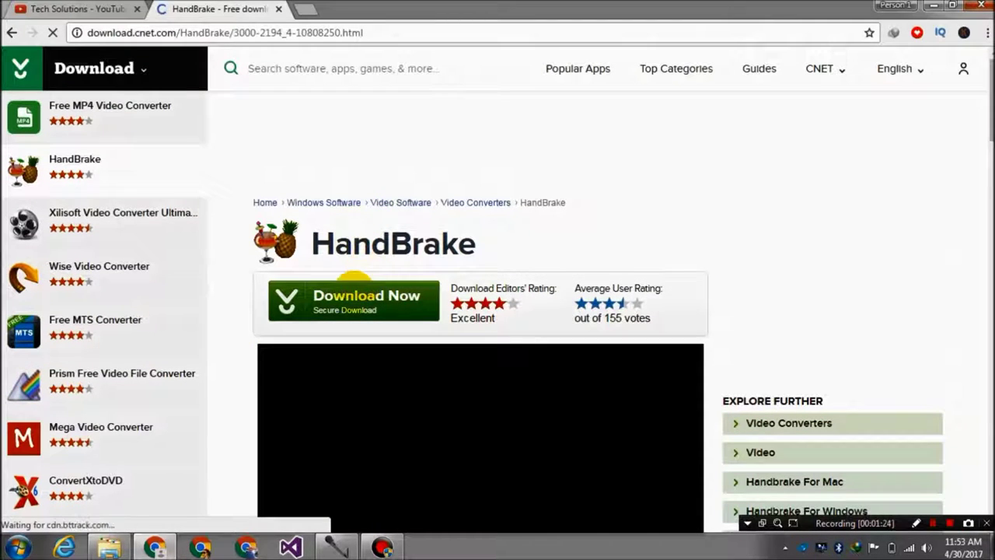
left_click(351, 291)
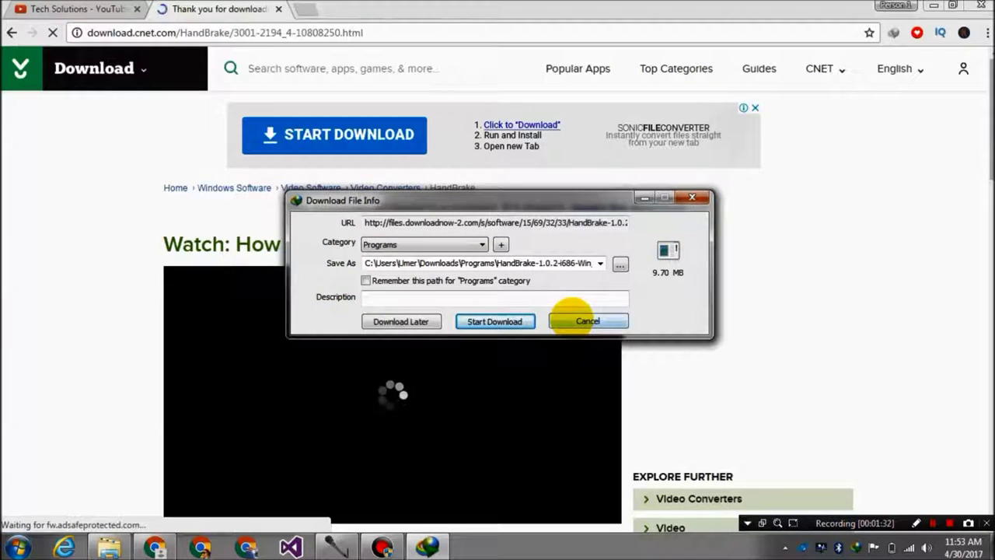
left_click(572, 320)
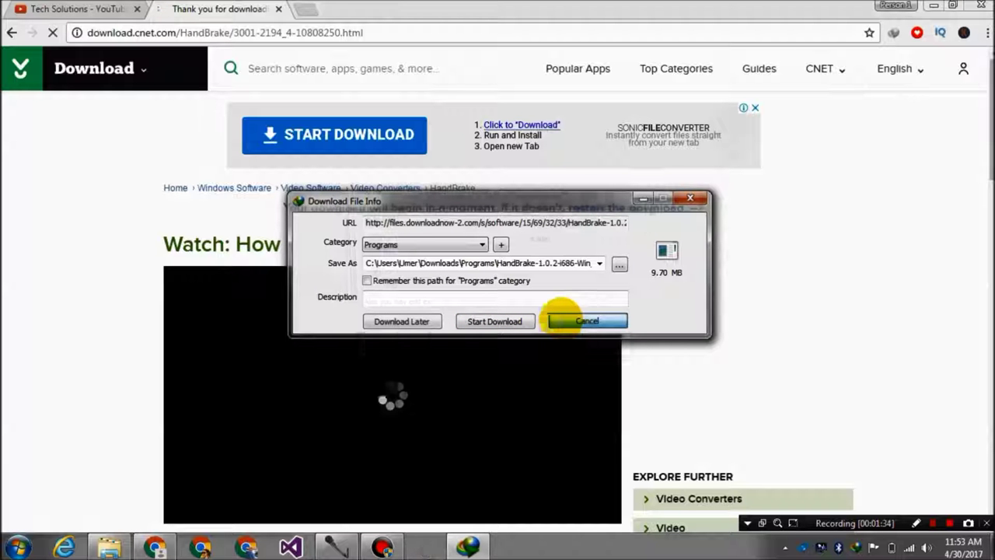
left_click(528, 334)
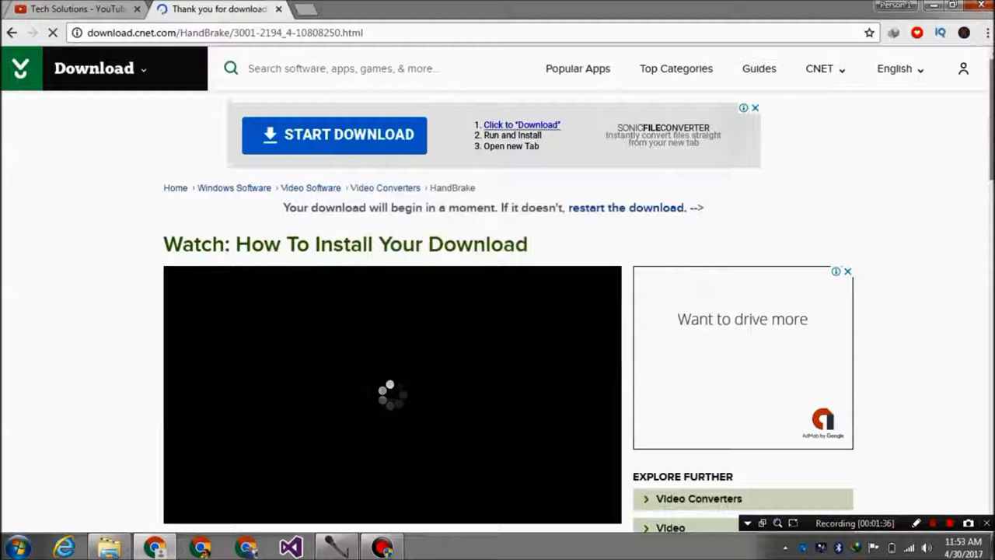
scroll(529, 334, "down", 3)
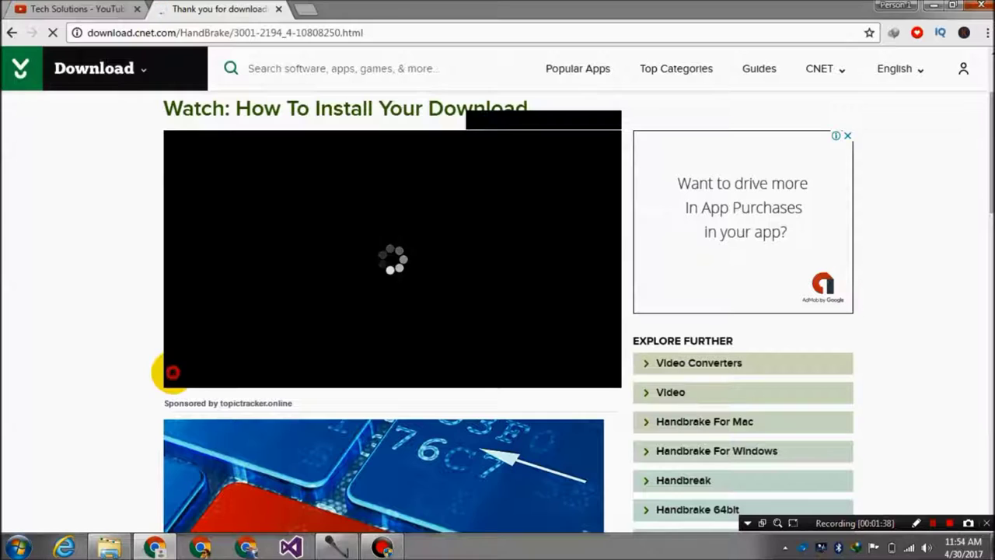
left_click(279, 9)
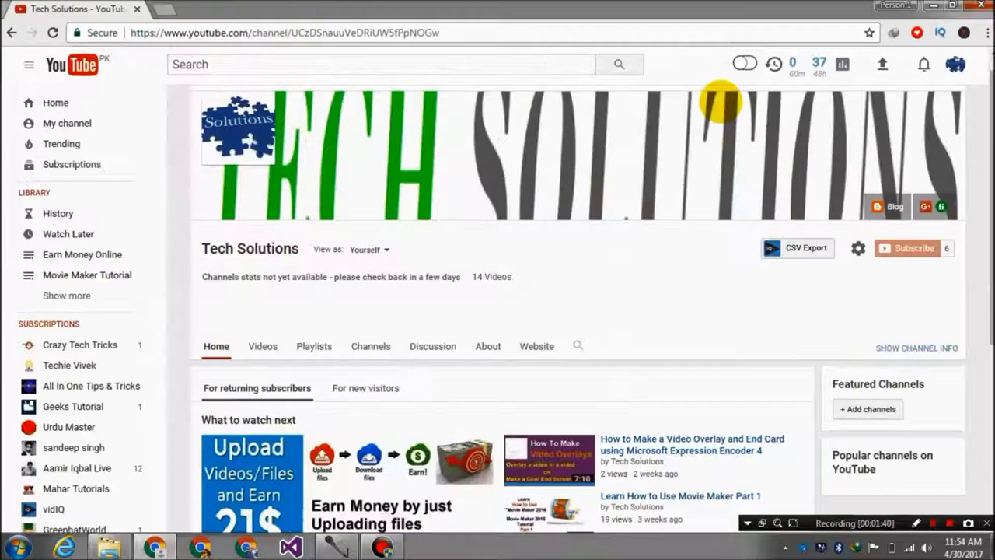
- Minimize the browser and launch HandBrake by searching the installed programs for "hand"
left_click(934, 6)
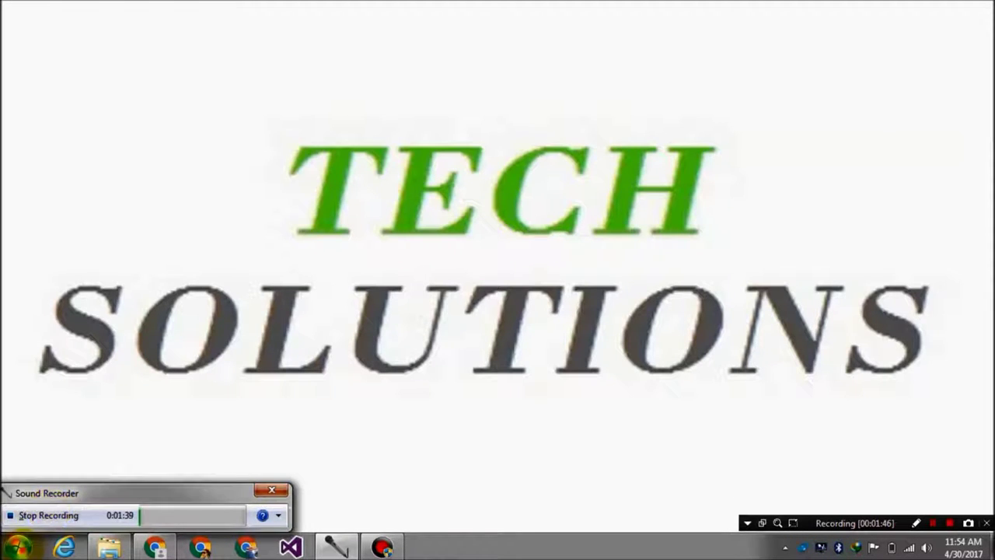
left_click(17, 547)
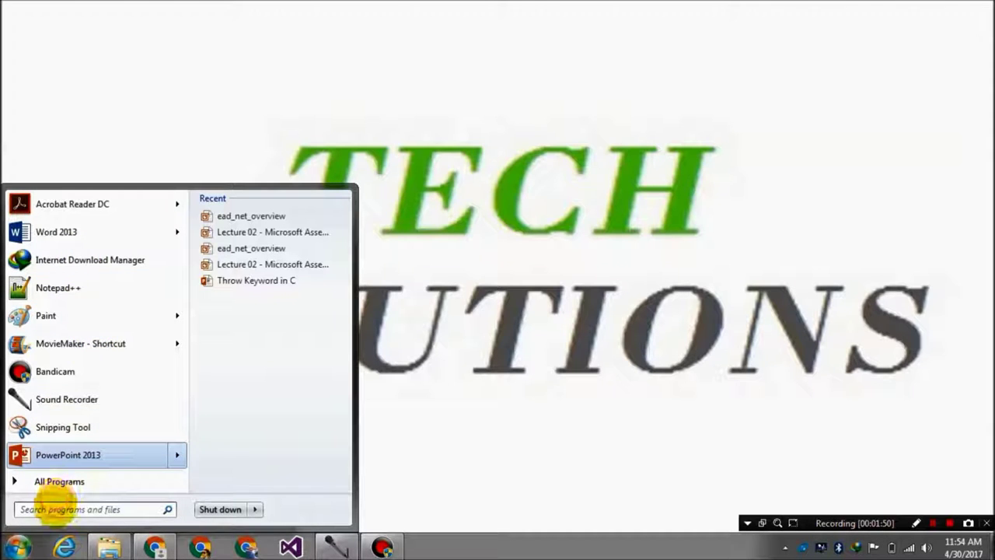
left_click(55, 509)
type("hand")
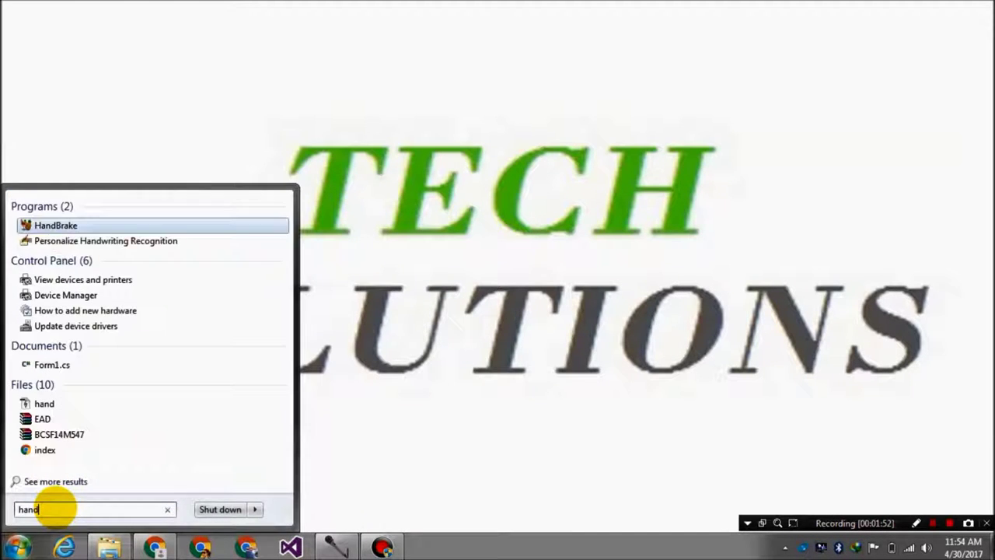
left_click(58, 223)
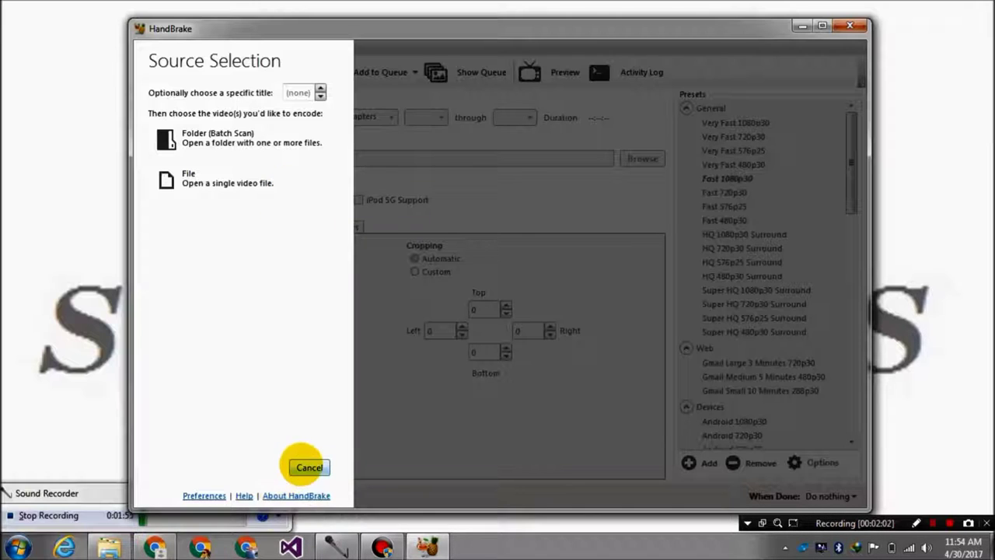
- Load the single video file "Watch The Guardians For Free On 123Movies.to" from the Videos library as the source
left_click(308, 467)
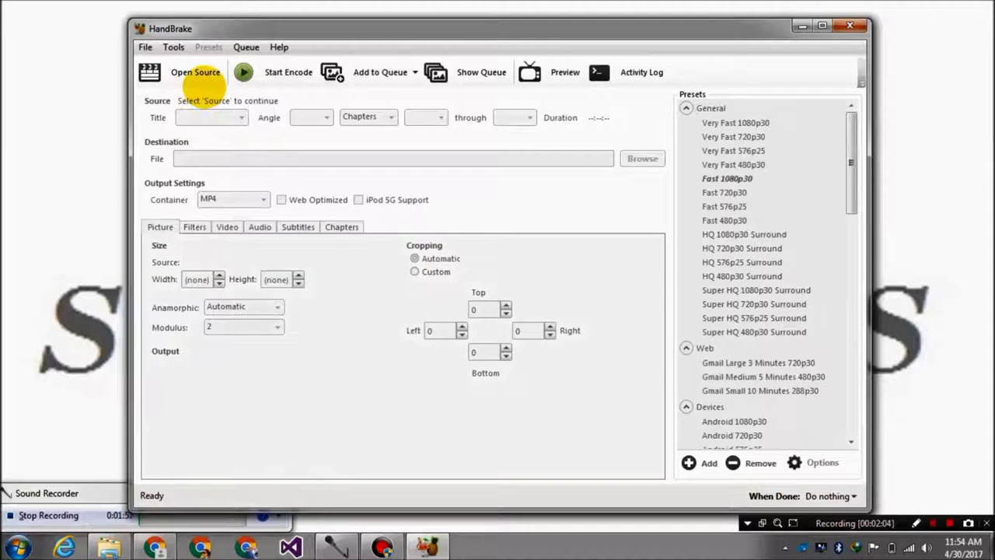
left_click(204, 76)
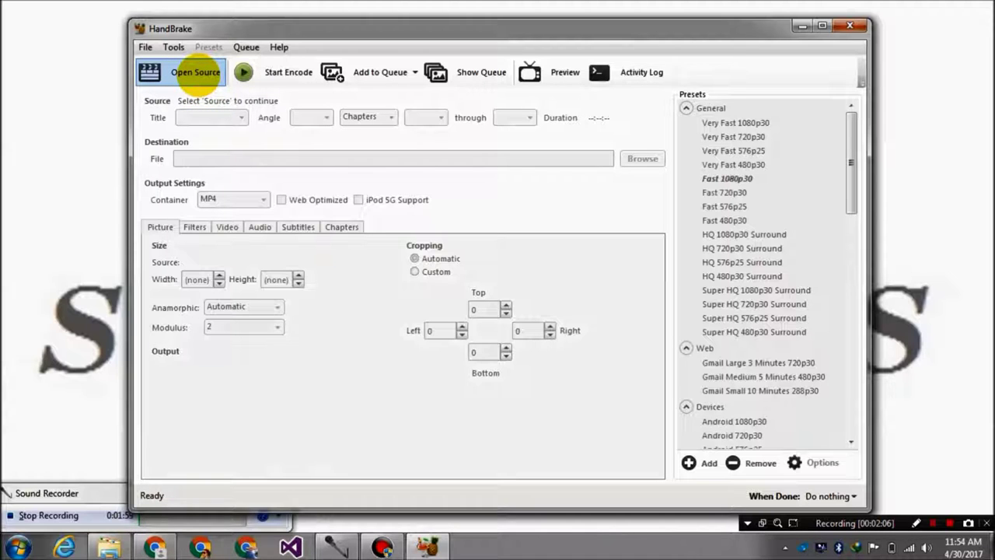
left_click(196, 71)
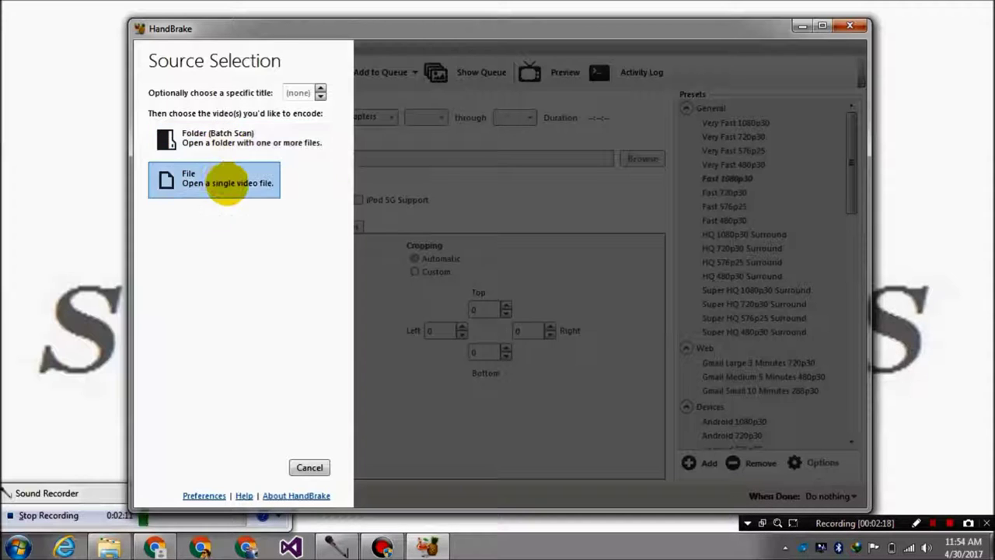
left_click(226, 184)
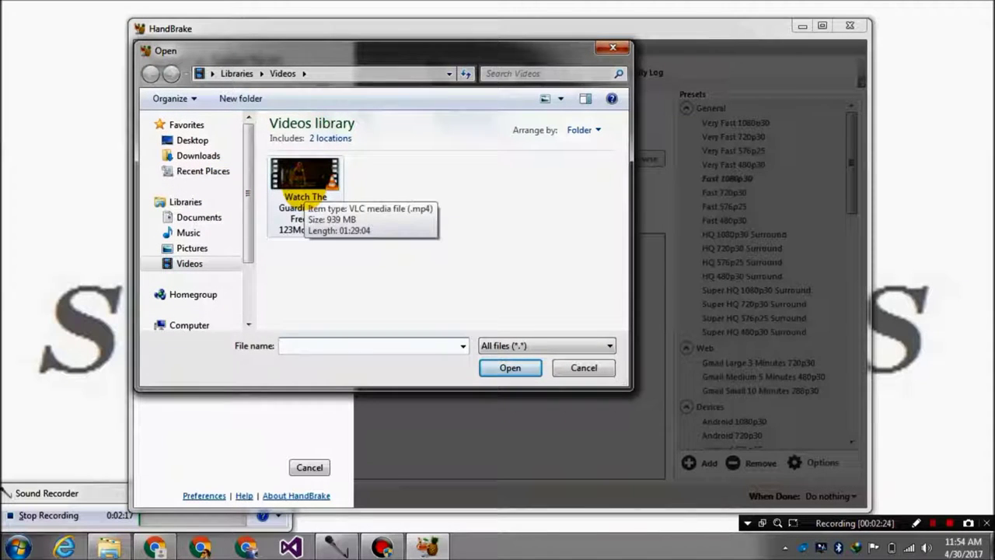
left_click(305, 193)
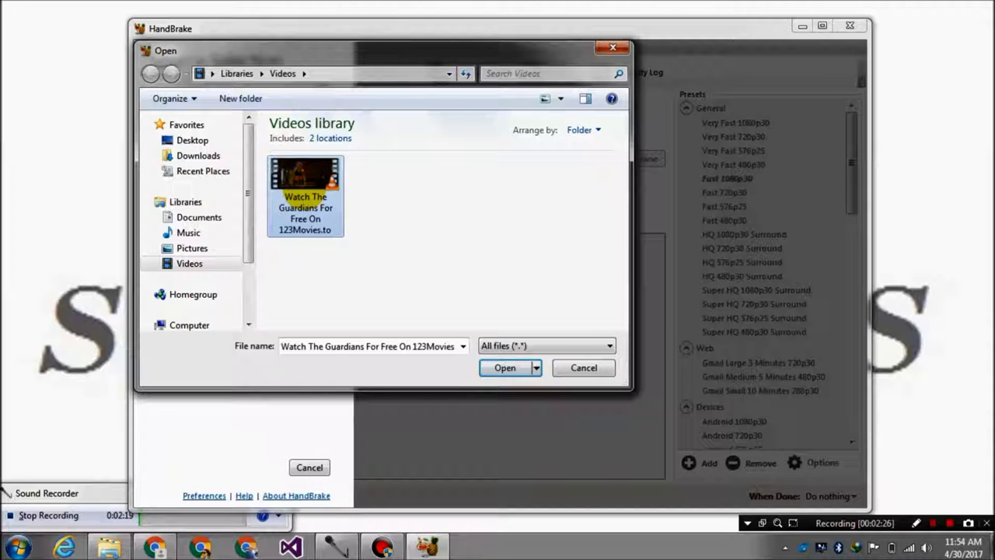
double_click(303, 193)
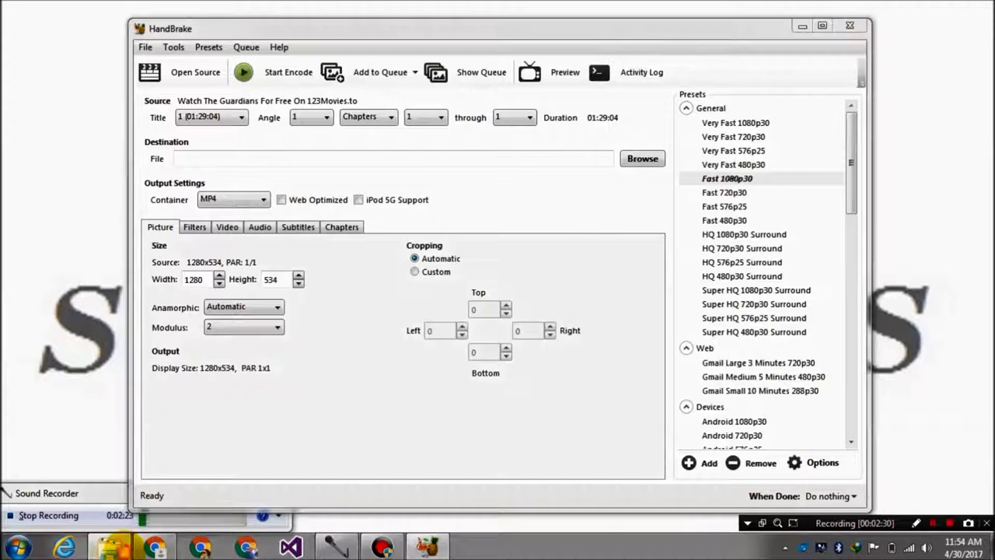
- Play the original movie from the Videos library in VLC, skip a few minutes ahead, and close the player and folder view
left_click(109, 548)
double_click(238, 221)
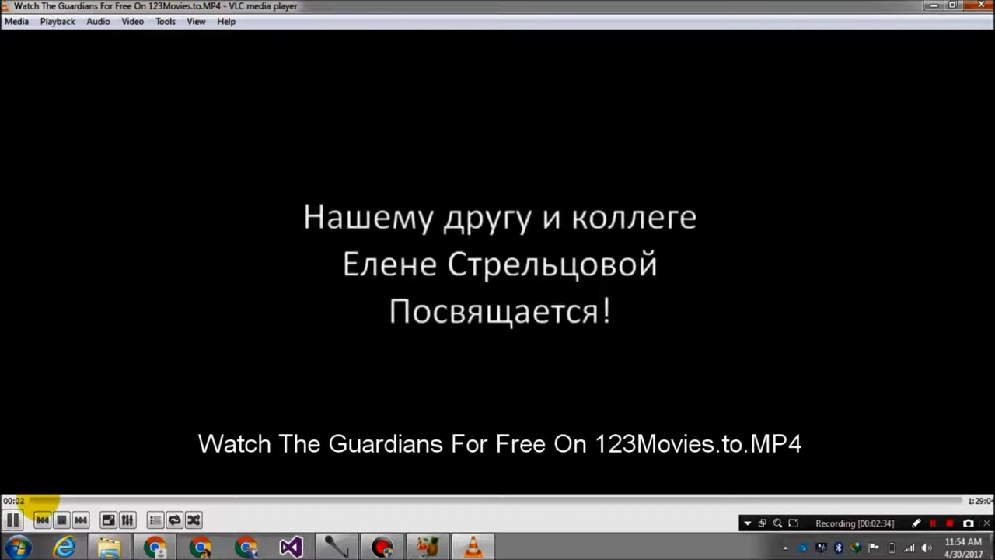
left_click_drag(37, 500, 58, 500)
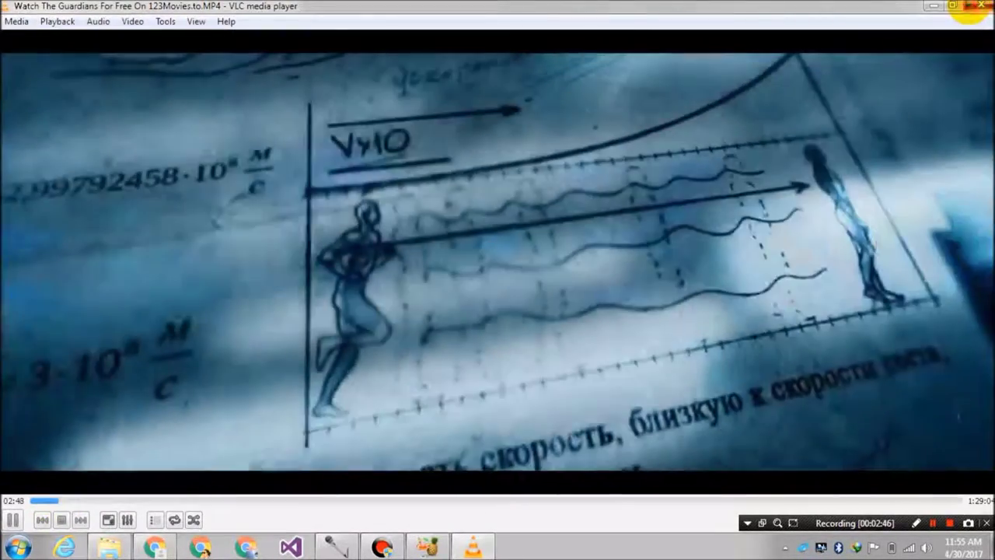
left_click(974, 8)
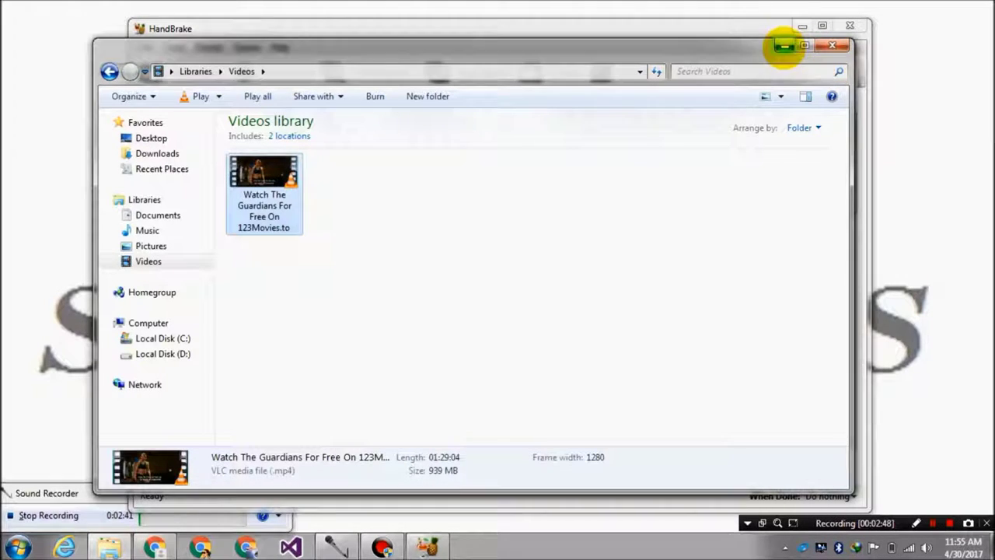
left_click(784, 45)
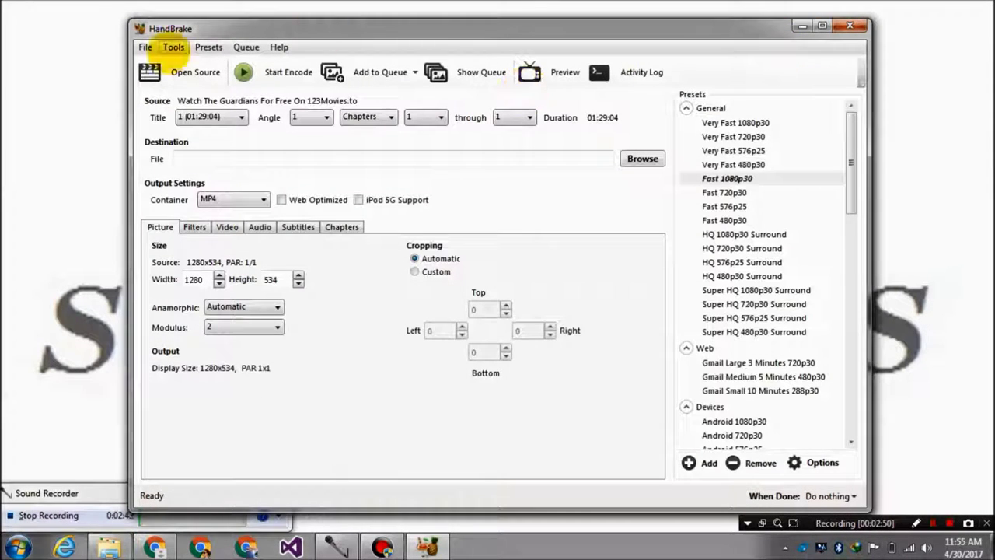
- Set the output destination to an MP4 file named dec in the Videos library
left_click(641, 159)
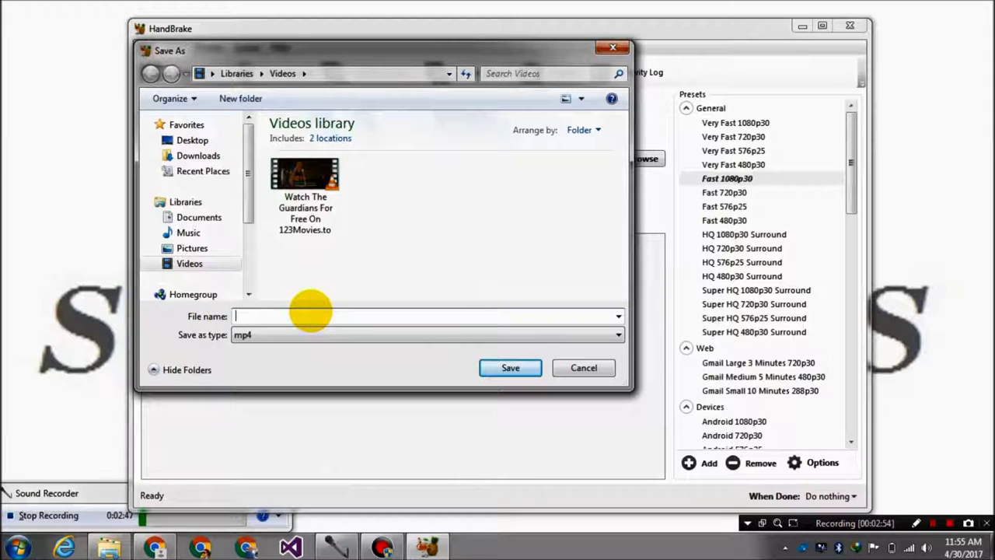
type("dec")
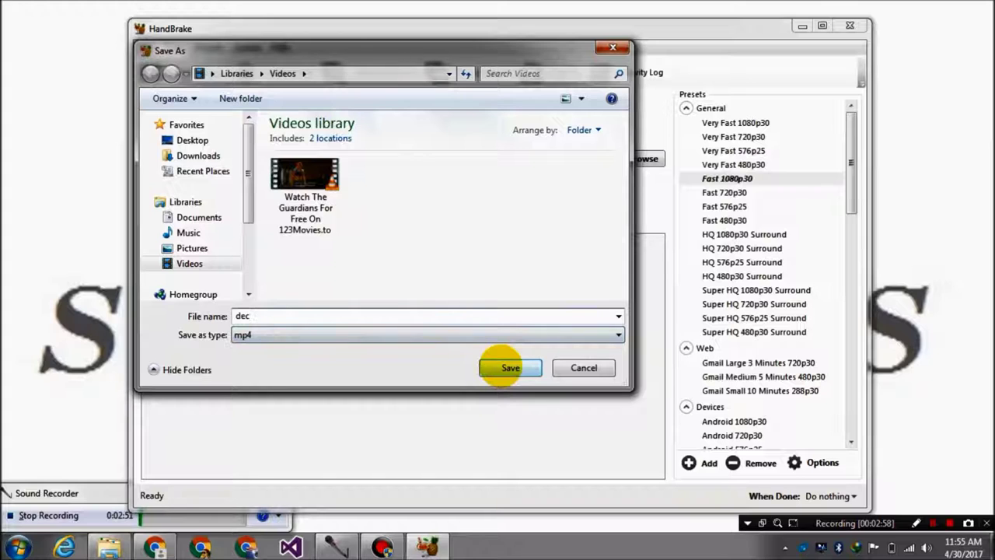
left_click(510, 368)
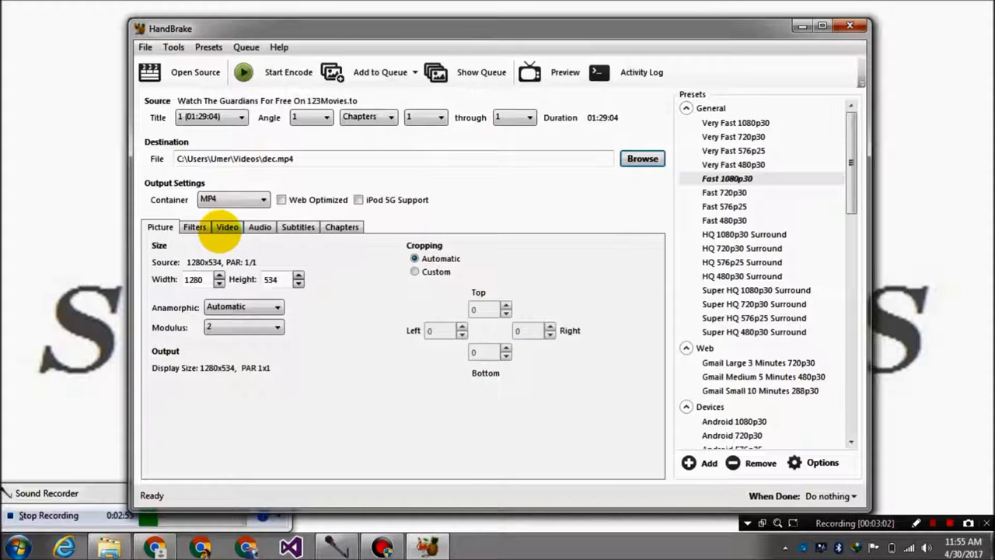
- Lower the video's constant quality to RF 30
left_click(226, 227)
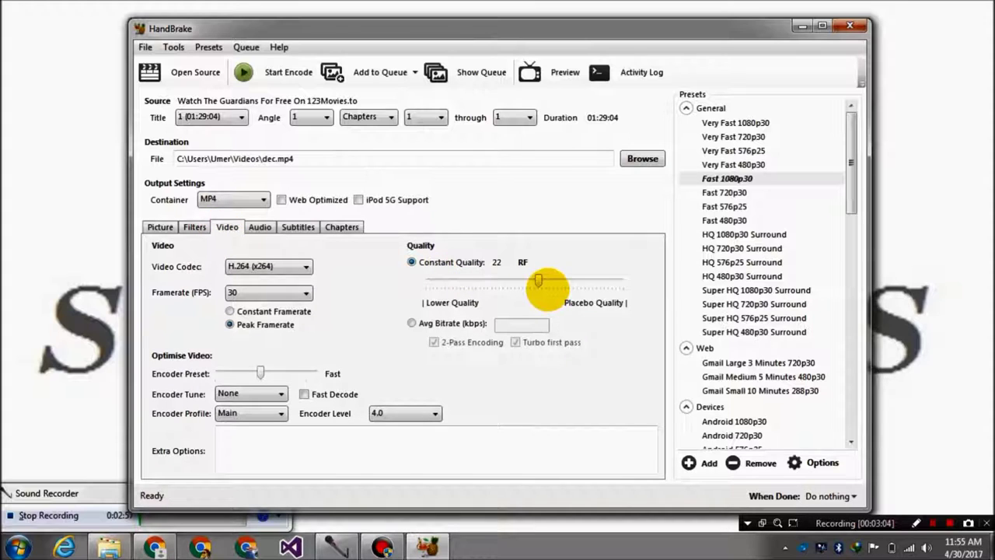
mouse_move(538, 280)
left_click_drag(538, 280, 534, 280)
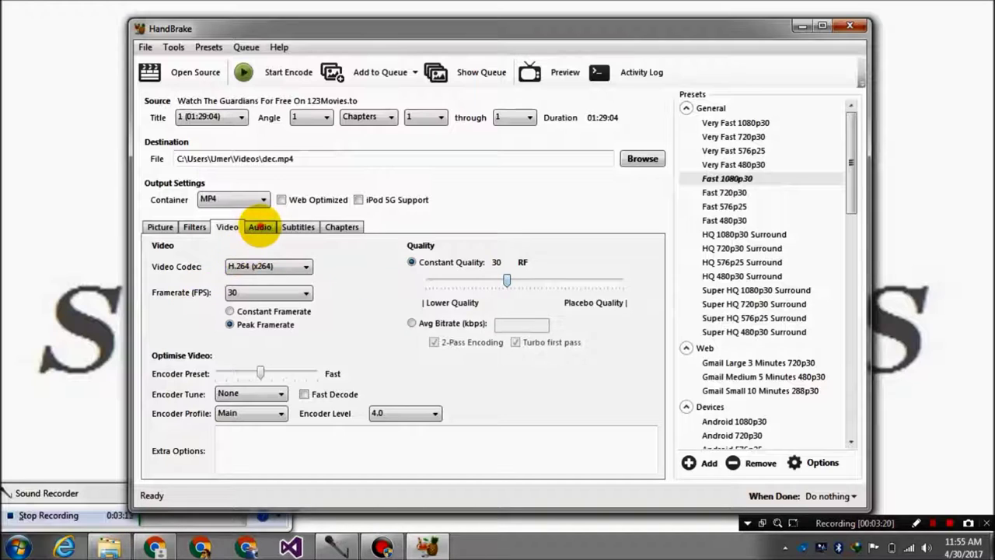
- Set the audio track's bitrate to 128
left_click(259, 226)
left_click(455, 292)
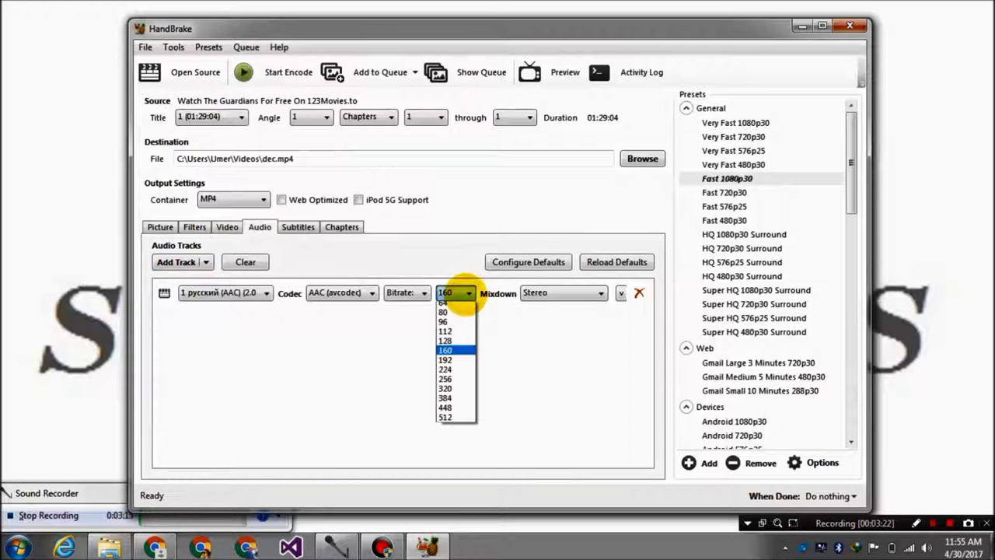
left_click(445, 344)
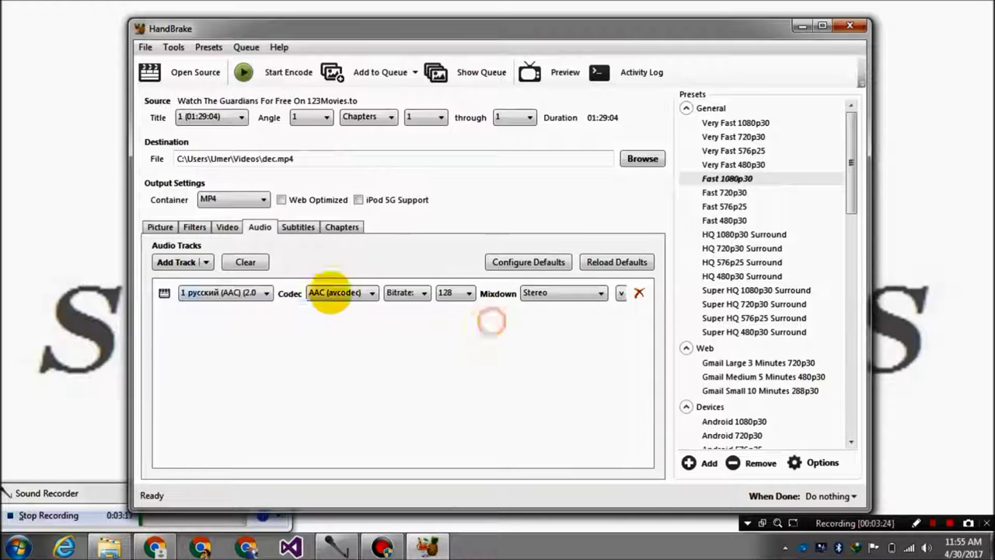
- Review the video, picture, filter, audio, subtitle and chapter settings before encoding
left_click(227, 227)
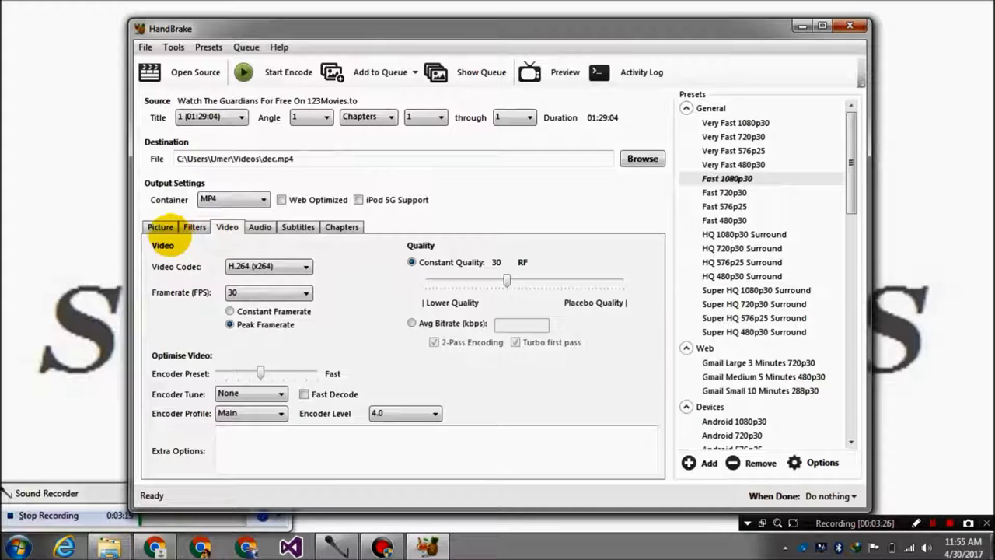
left_click(160, 227)
left_click(195, 227)
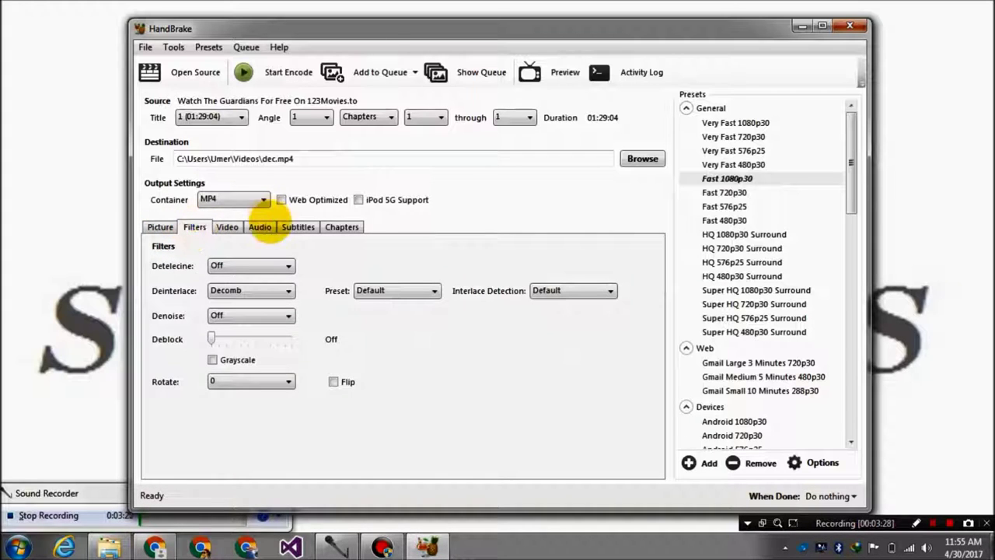
left_click(260, 227)
left_click(298, 227)
left_click(342, 227)
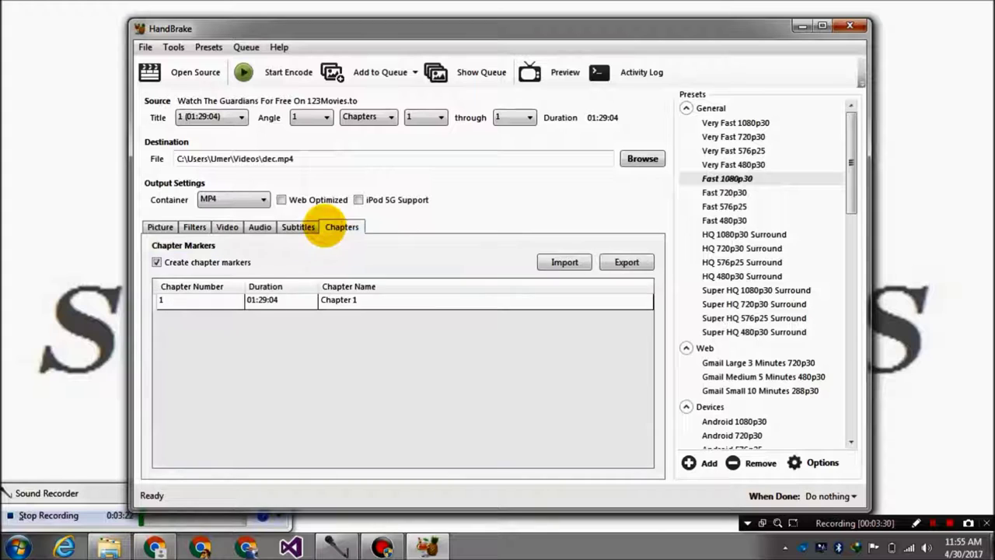
- Return to the video settings and start encoding the movie
left_click(227, 227)
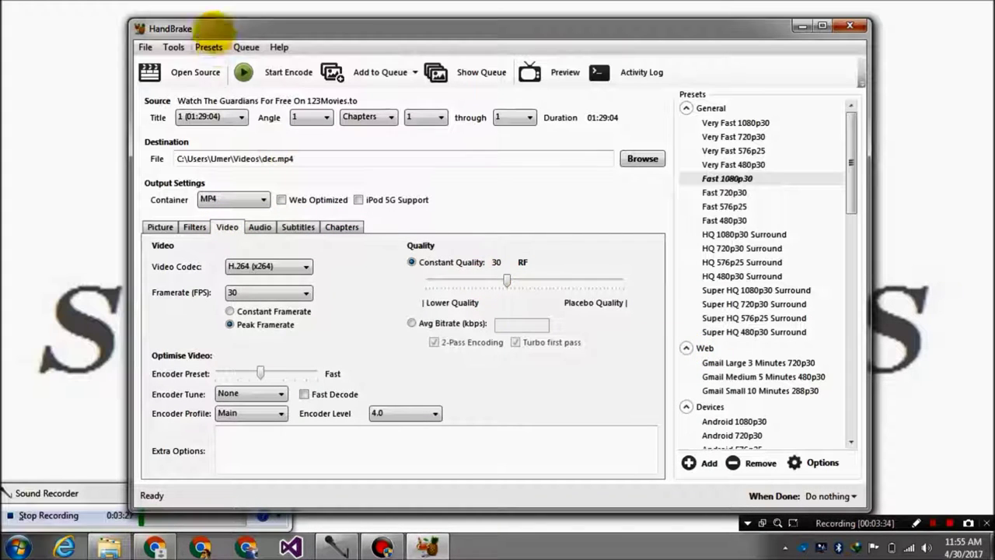
left_click(255, 76)
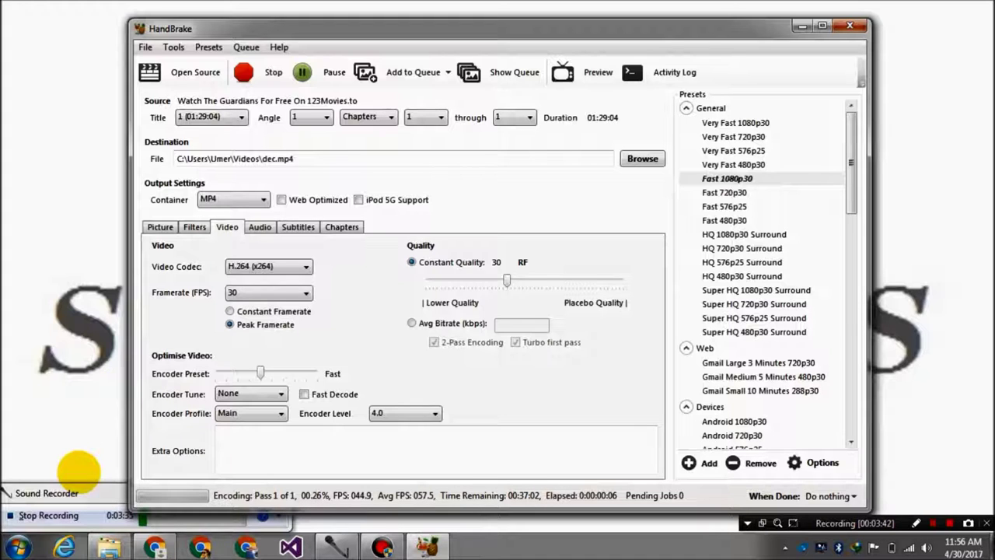
left_click(86, 491)
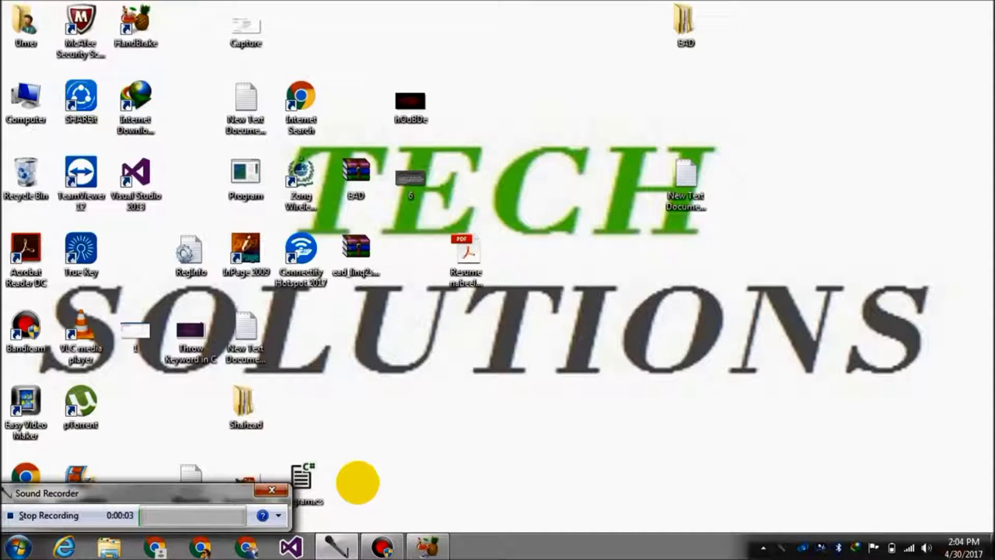
- Bring up the HandBrake window to check the encoding status, and minimize it again
left_click(381, 546)
left_click(382, 547)
left_click(428, 546)
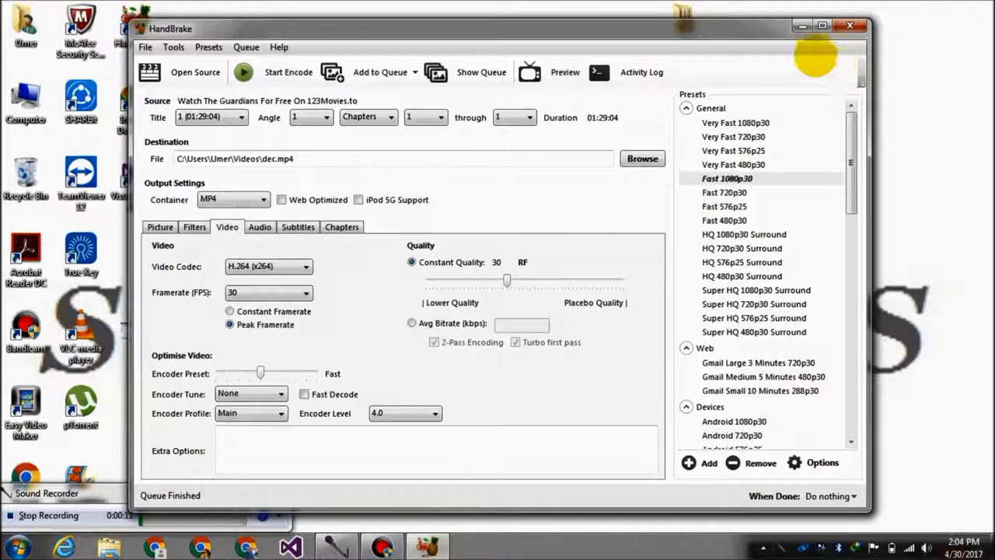
left_click(802, 27)
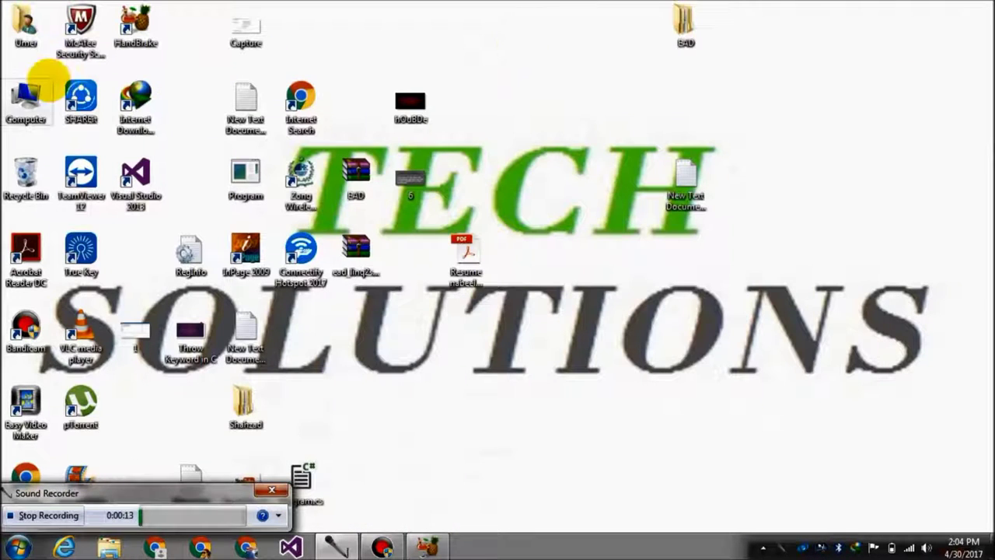
- Play the original Guardians movie from the Videos library, skip ahead to about 4:30 to check its quality, and close the player
double_click(28, 97)
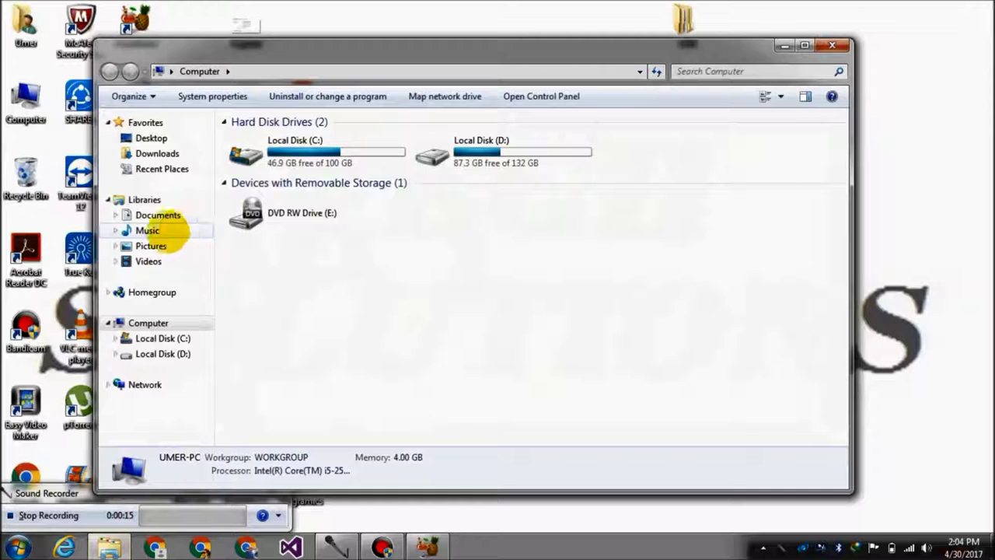
left_click(149, 261)
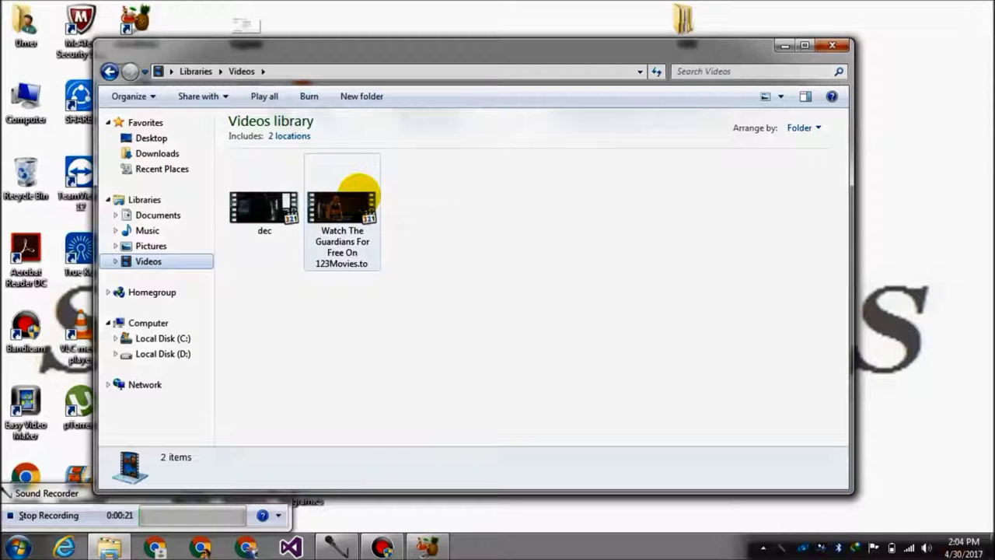
double_click(358, 202)
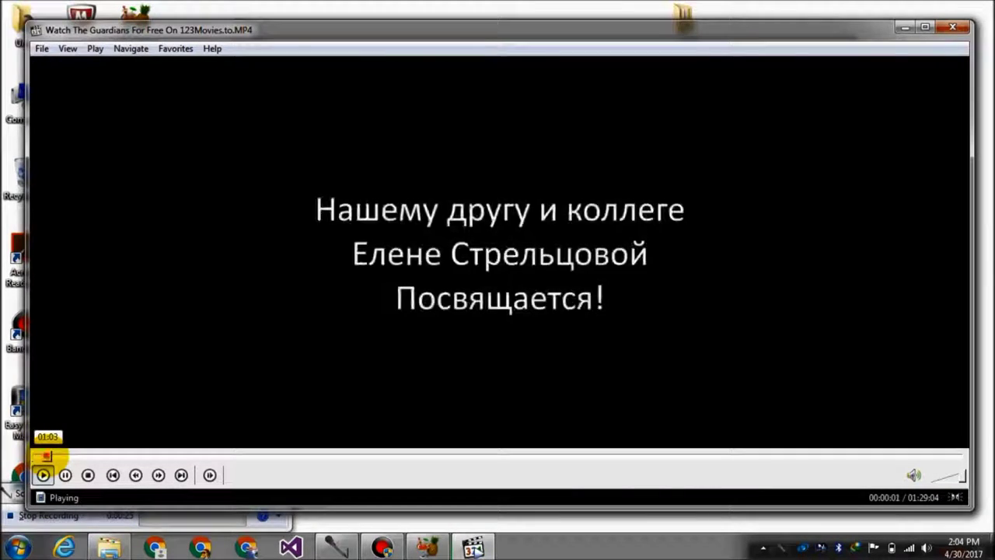
left_click(60, 456)
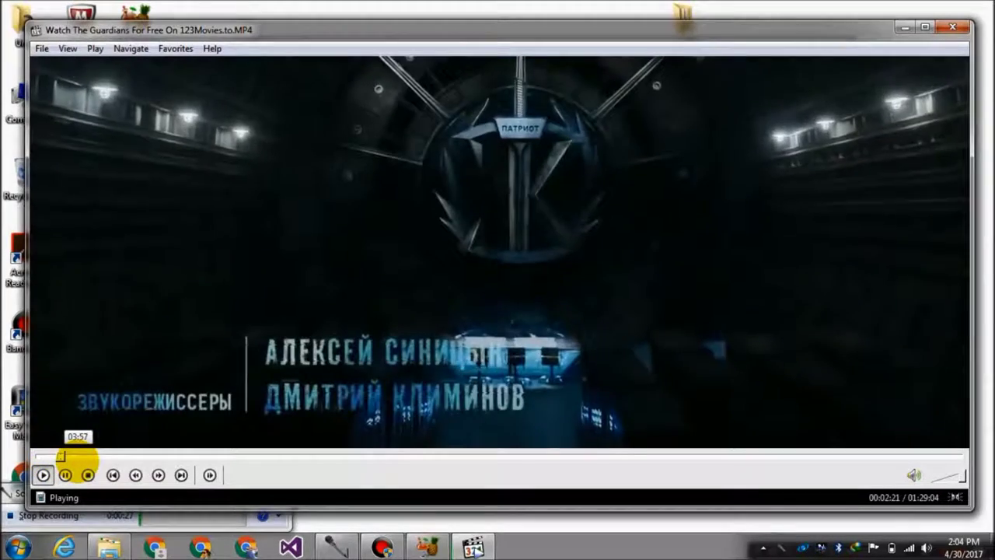
left_click_drag(60, 456, 84, 456)
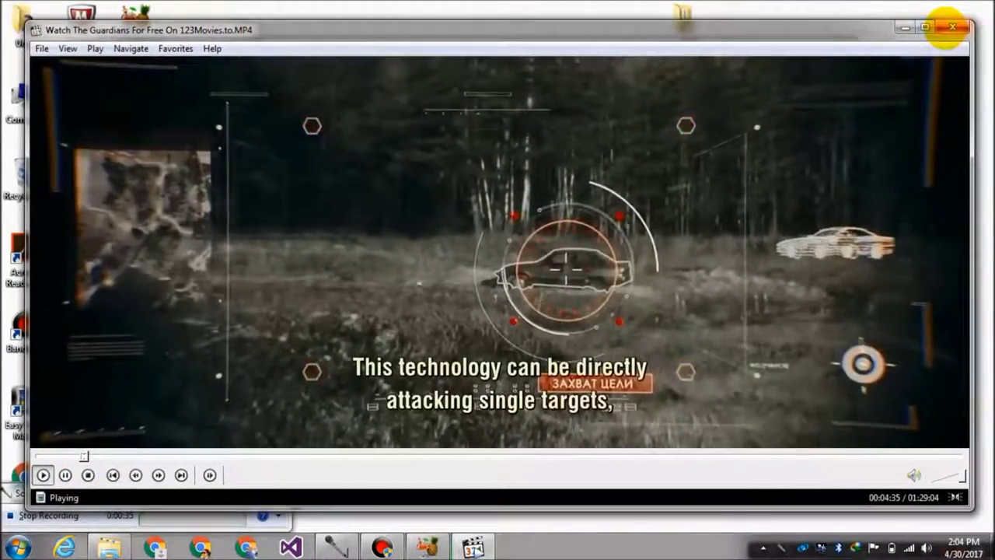
left_click(952, 28)
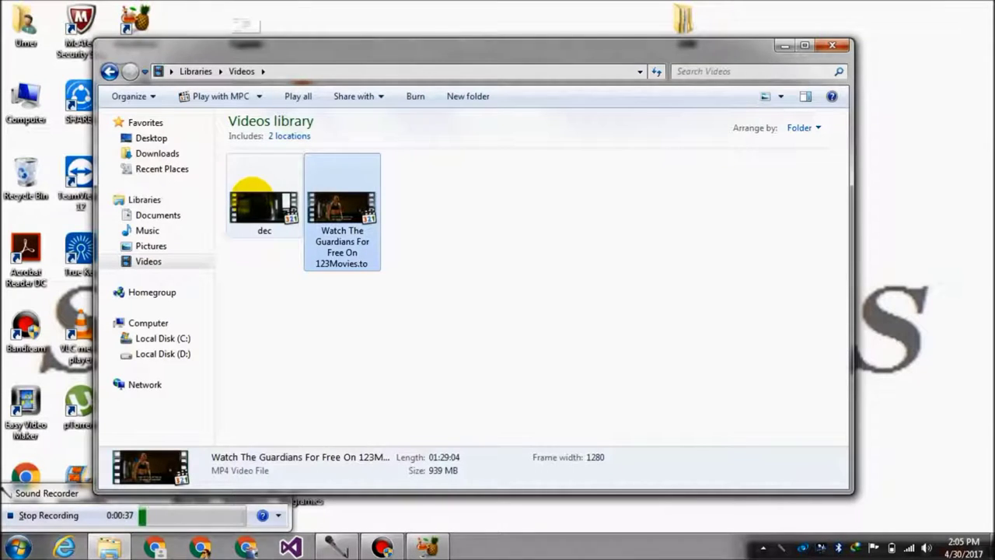
- Play the compressed dec video, skip ahead to the same scene at about 4:30 to compare quality, and close the player
double_click(251, 190)
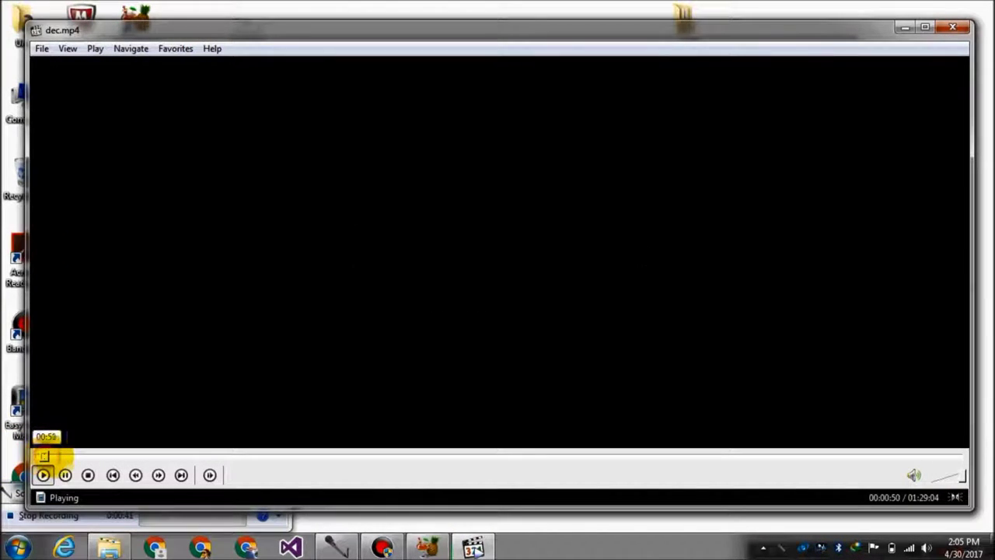
left_click(64, 457)
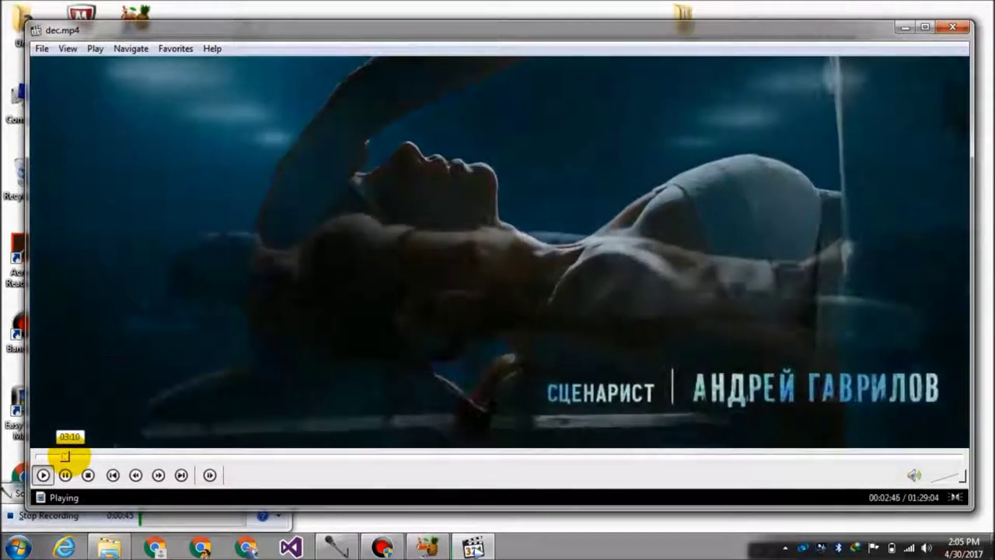
left_click_drag(65, 457, 82, 456)
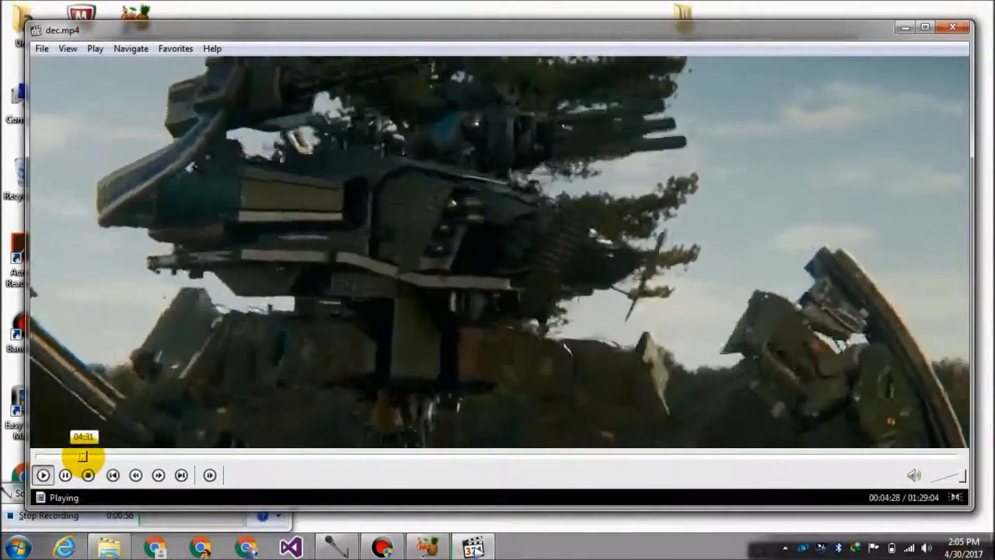
left_click(82, 456)
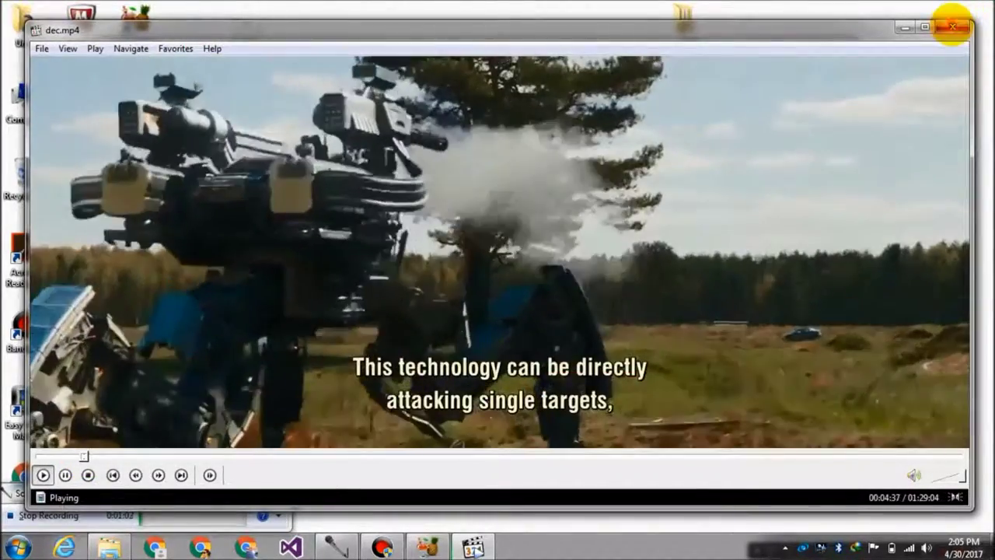
left_click(952, 28)
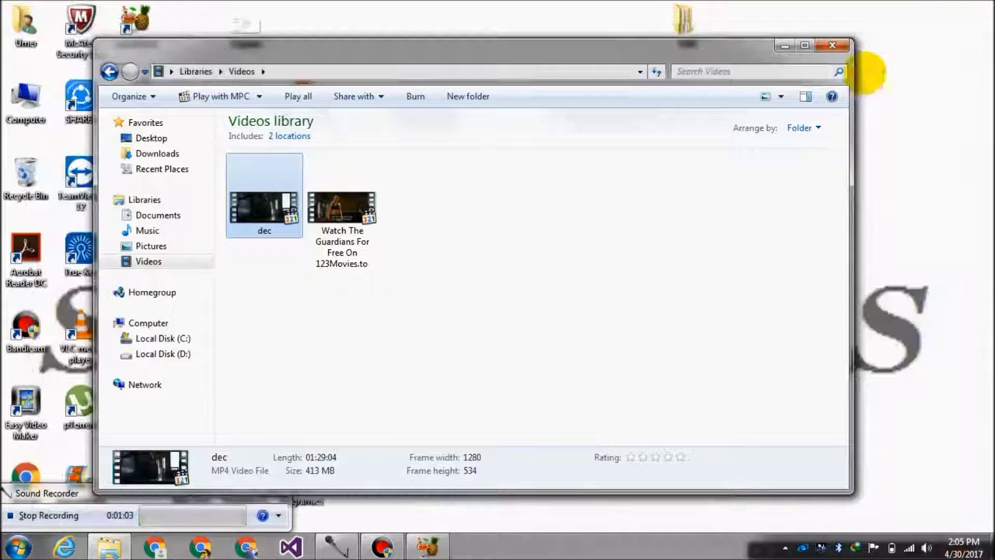
- Compare the file sizes of the original Guardians movie and the compressed dec video in the file details
left_click(422, 285)
left_click(359, 231)
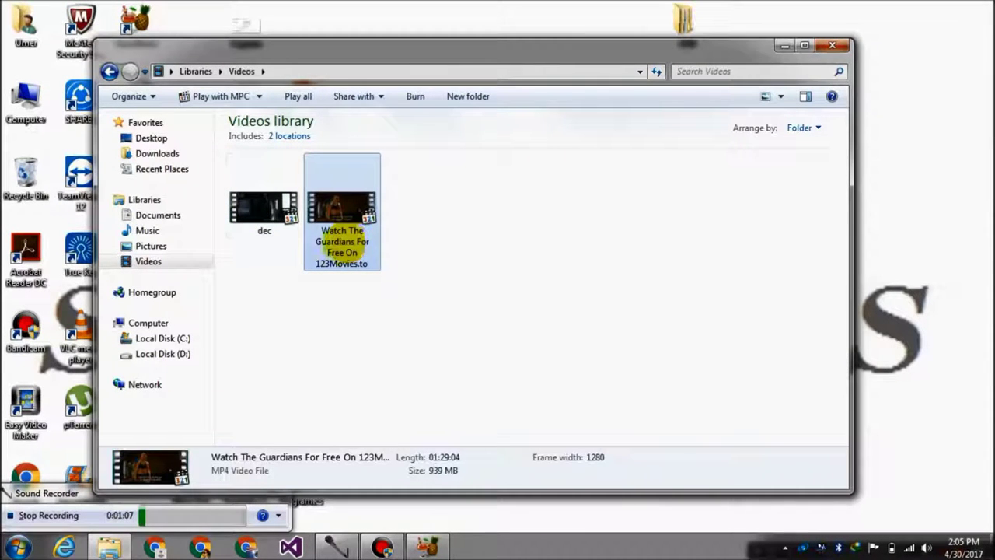
left_click(284, 219)
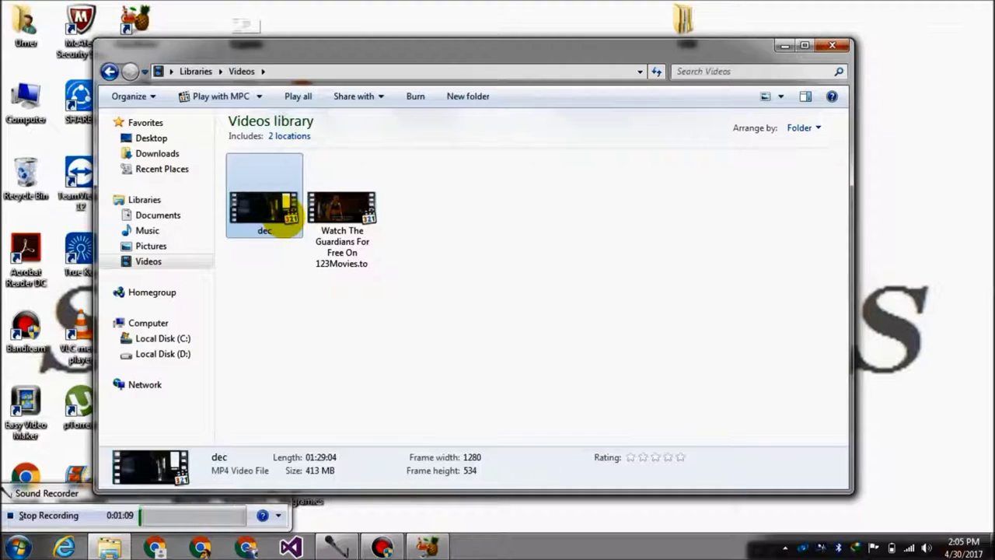
- Open Calculator and divide the original file size by the compressed one, 939 / 413
left_click(17, 547)
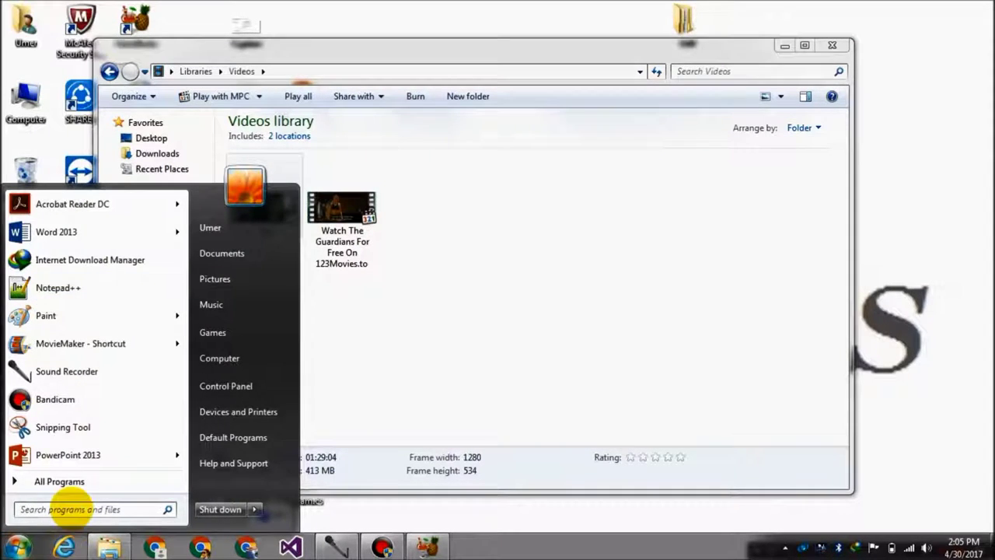
type("calc")
key("Return")
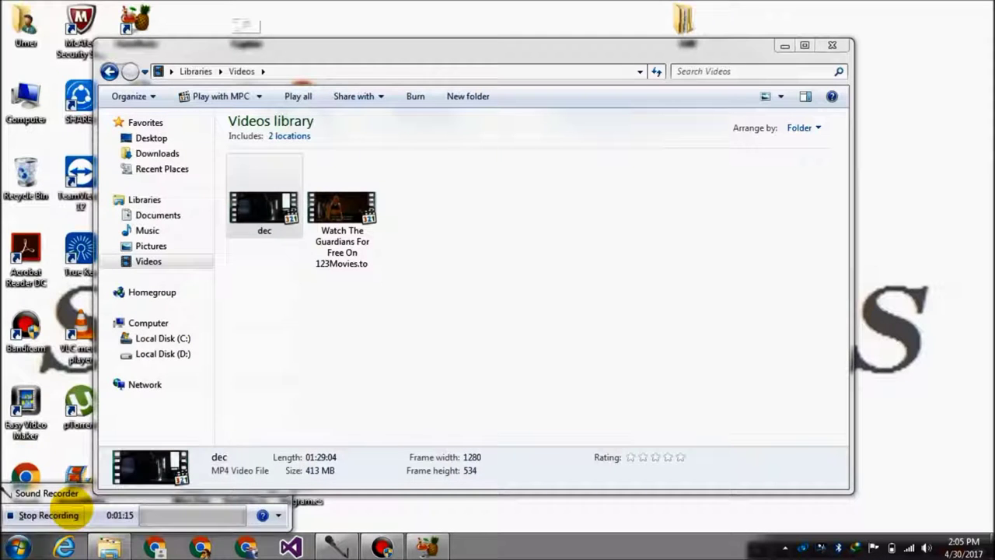
left_click(662, 283)
left_click(663, 330)
left_click(662, 283)
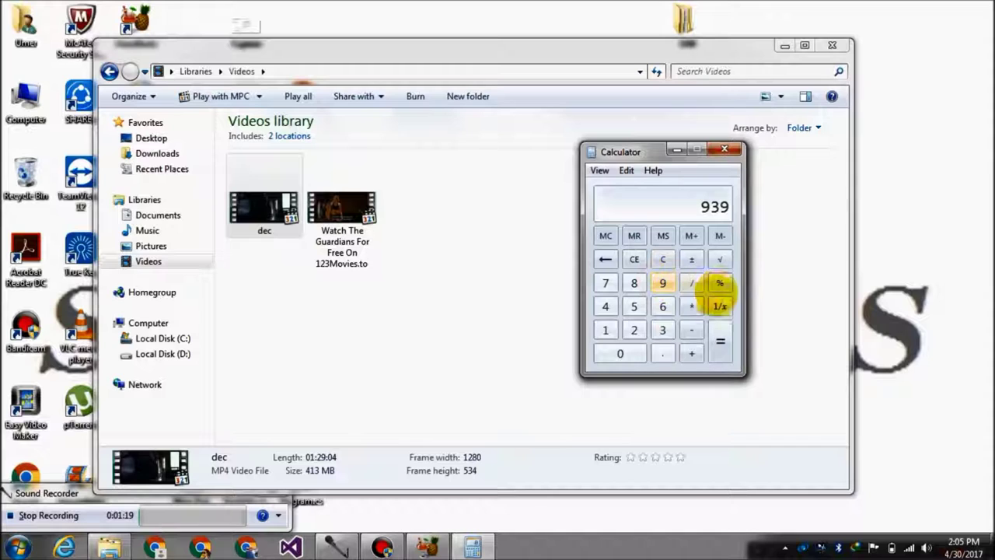
left_click(692, 282)
left_click(606, 306)
left_click(605, 330)
left_click(662, 330)
left_click(719, 343)
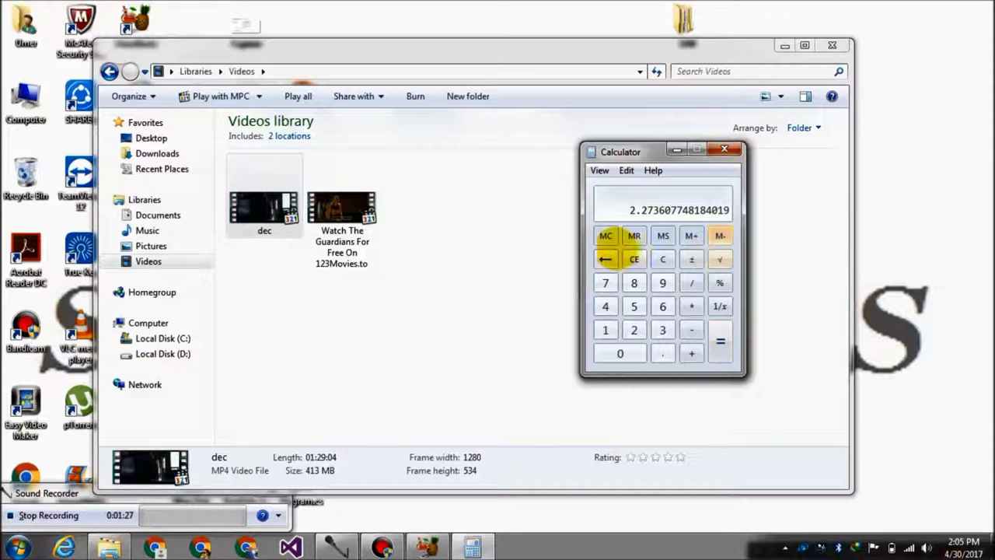
- Clear the result, calculate the inverse size ratio 413 / 939, and close Calculator to return to the Videos library
left_click(633, 259)
left_click(606, 306)
left_click(605, 330)
left_click(663, 329)
left_click(691, 282)
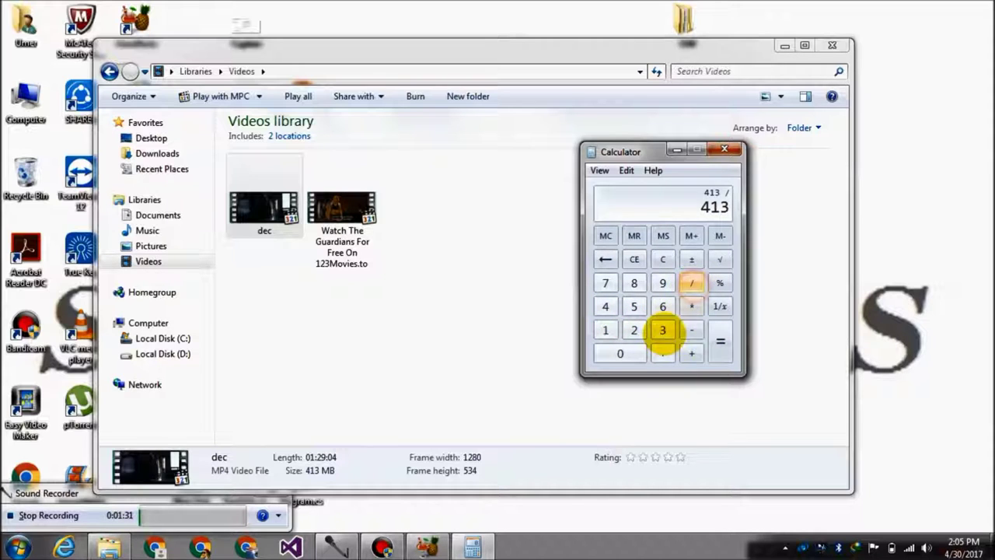
left_click(662, 283)
left_click(662, 330)
left_click(662, 283)
left_click(721, 340)
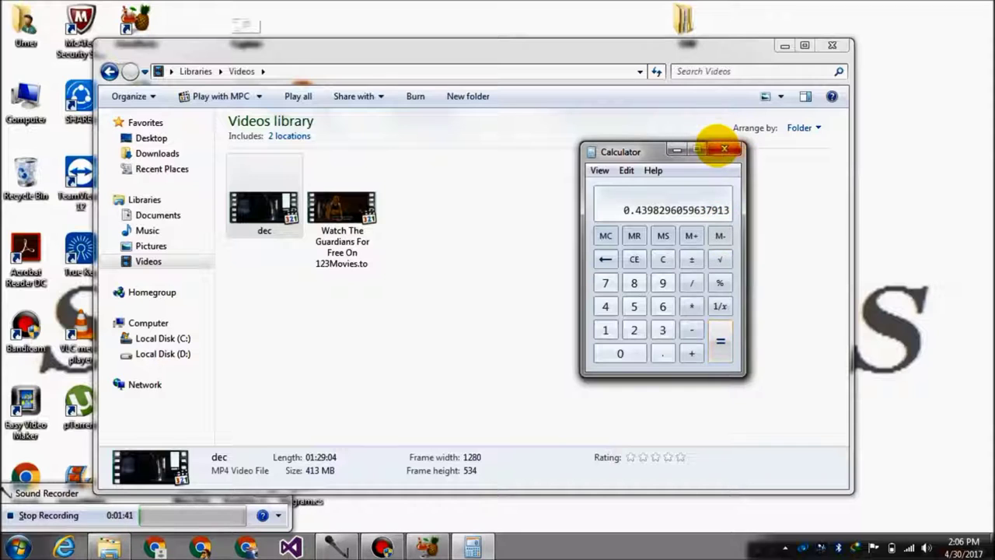
left_click(723, 149)
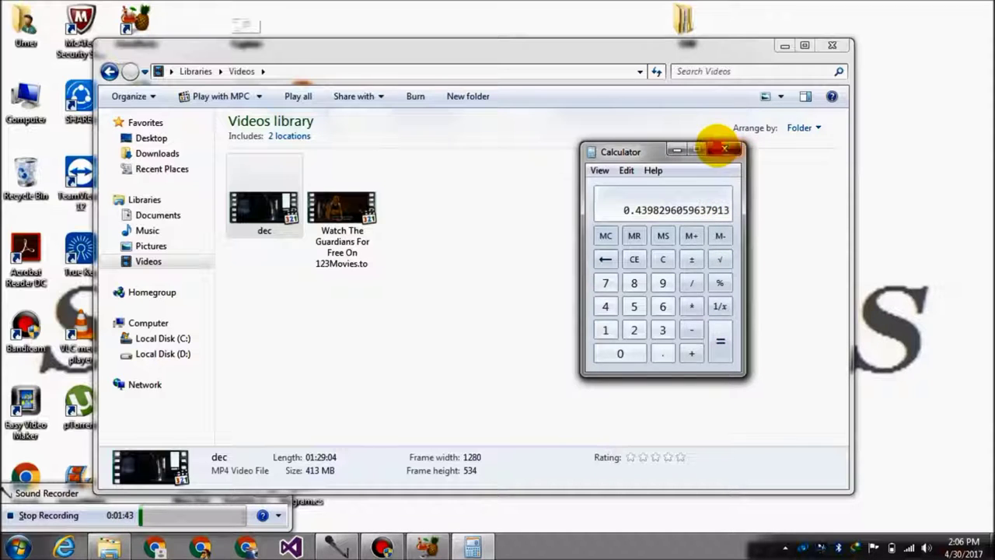
left_click(547, 238)
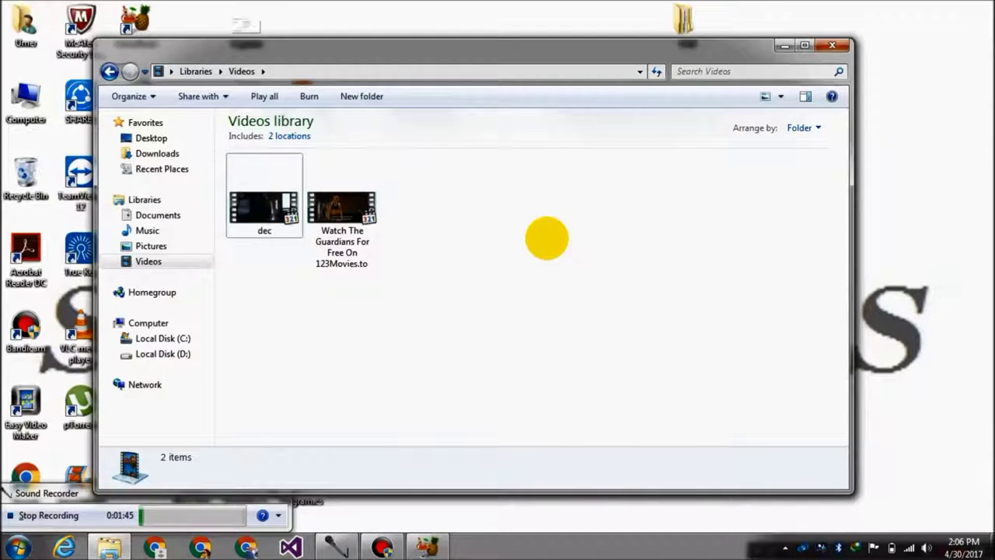